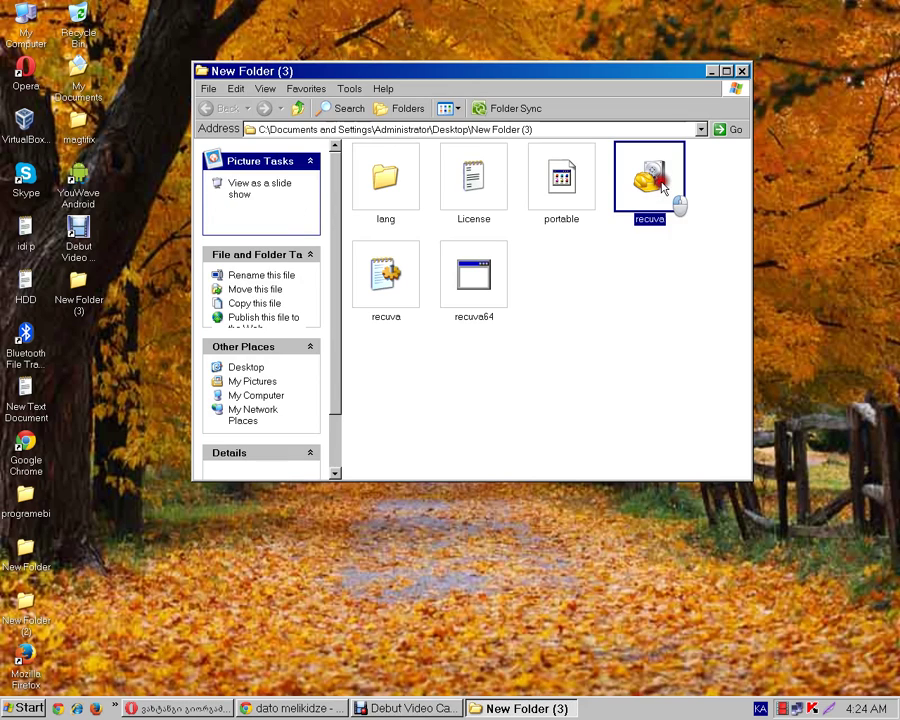
Launch the recuva program from New Folder (3) and close the folder window.
{"action": "double_click", "coordinate": [663, 189]}
{"action": "left_click", "coordinate": [495, 365]}
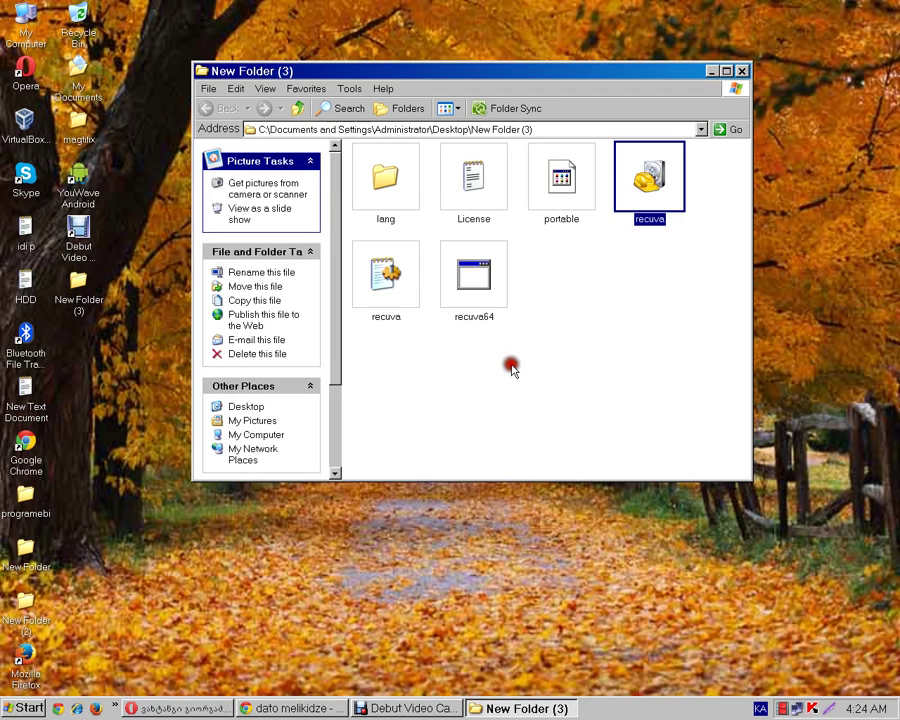
{"action": "double_click", "coordinate": [625, 200]}
{"action": "left_click", "coordinate": [466, 367]}
{"action": "left_click", "coordinate": [741, 71]}
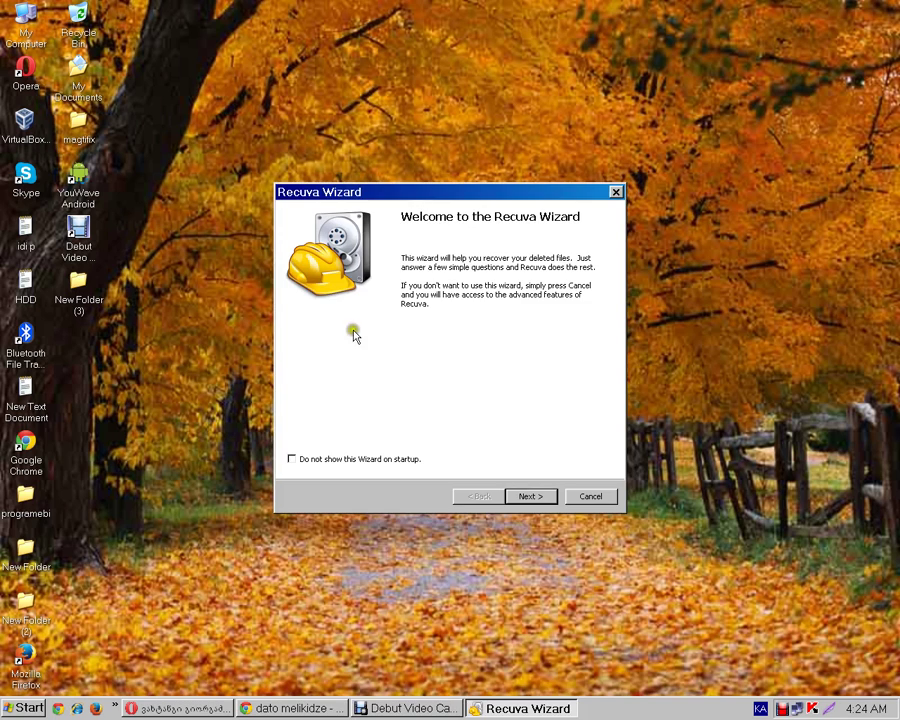
Proceed past the Recuva Wizard's welcome page and choose All Files as the file type to recover.
{"action": "left_click", "coordinate": [529, 497]}
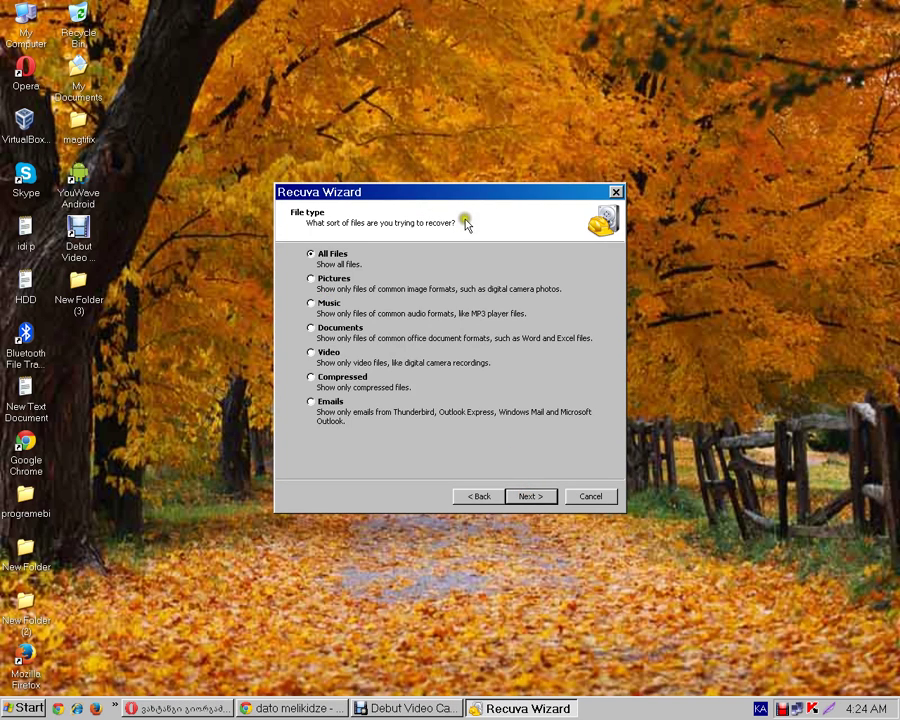
{"action": "left_click_drag", "start_coordinate": [423, 164], "coordinate": [424, 158]}
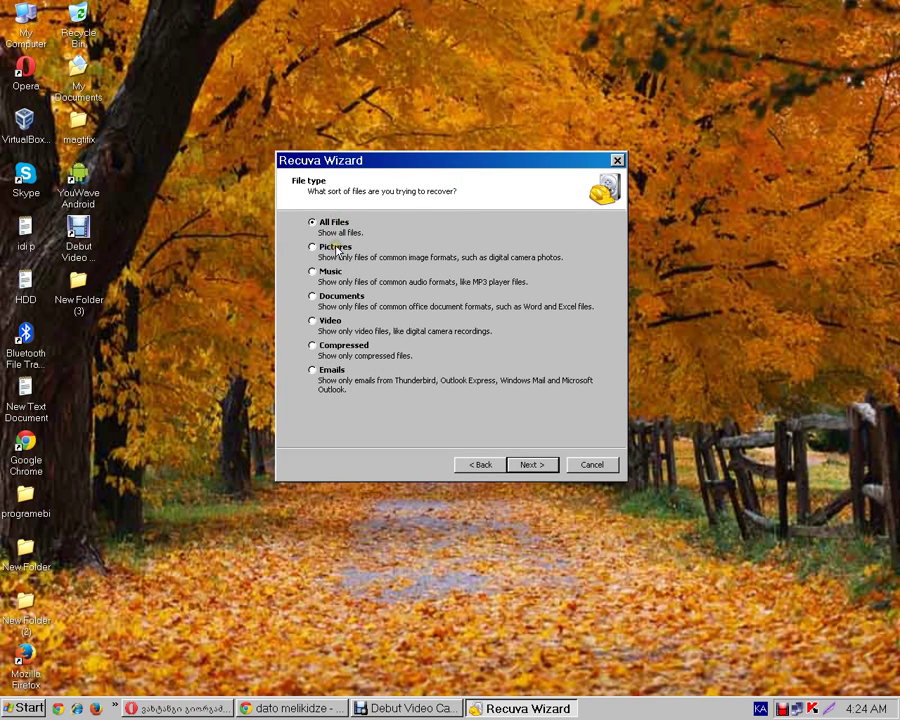
{"action": "left_click", "coordinate": [337, 249]}
{"action": "left_click", "coordinate": [328, 272]}
{"action": "left_click", "coordinate": [345, 297]}
{"action": "left_click", "coordinate": [330, 320]}
{"action": "left_click", "coordinate": [315, 222]}
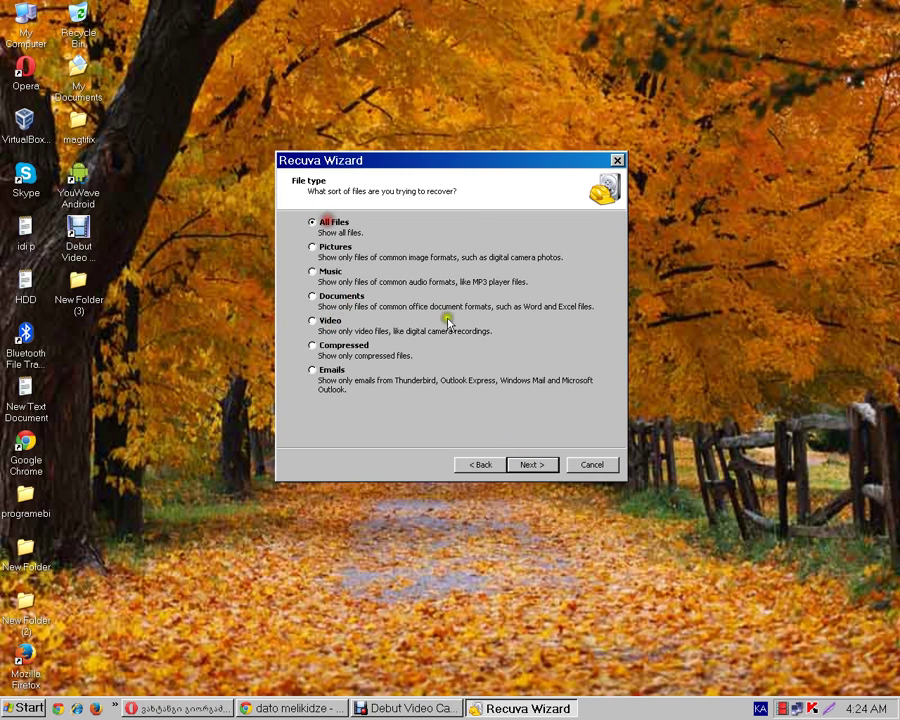
{"action": "left_click", "coordinate": [549, 465]}
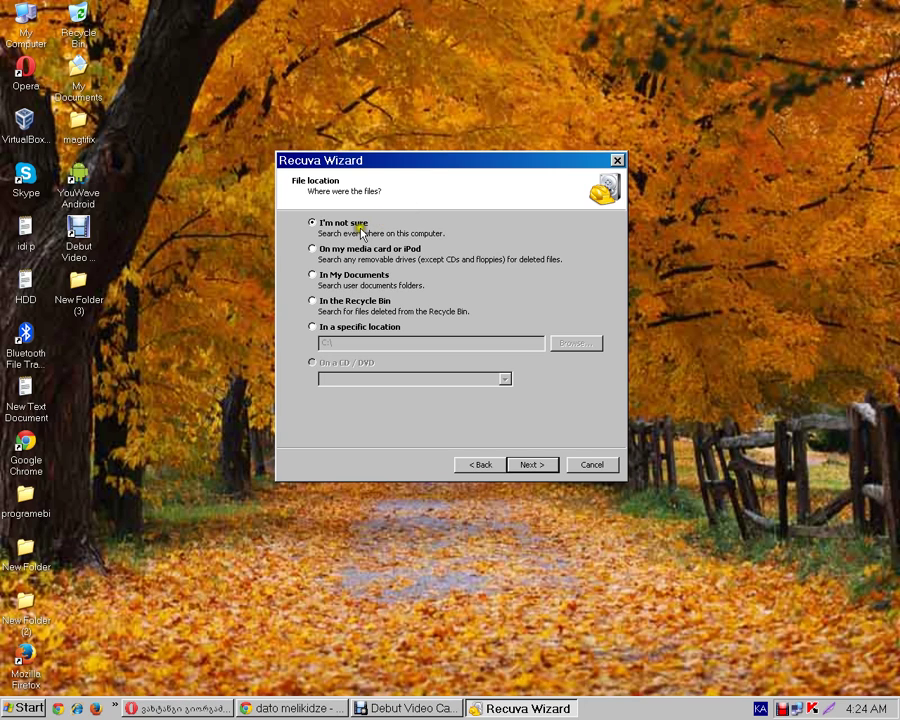
Keep "I'm not sure" as the file location, run the search without Deep Scan, and dismiss the drive warning.
{"action": "left_click", "coordinate": [532, 463]}
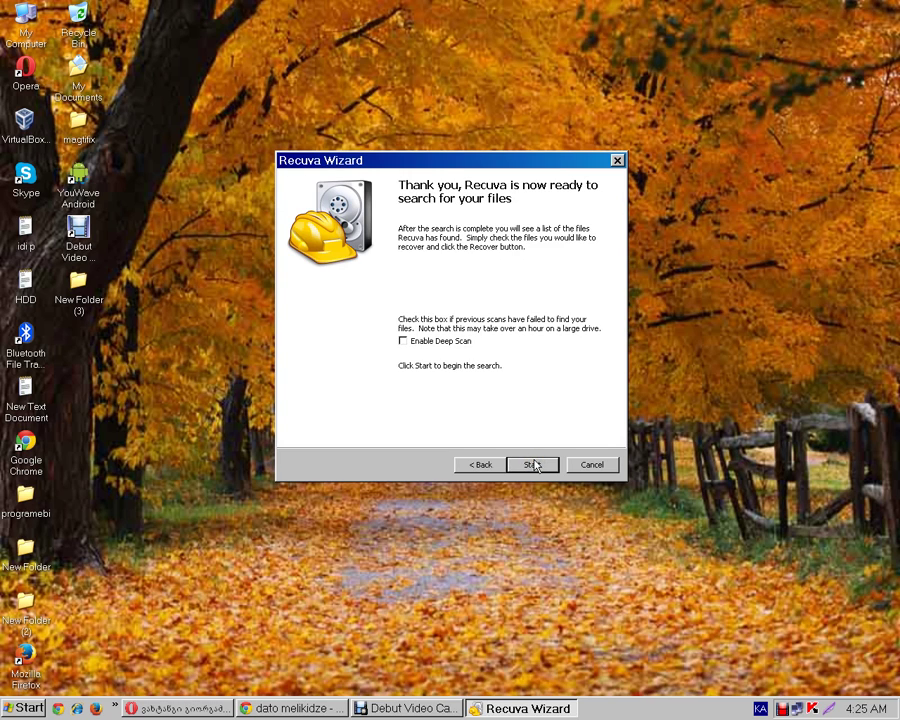
{"action": "left_click", "coordinate": [548, 468]}
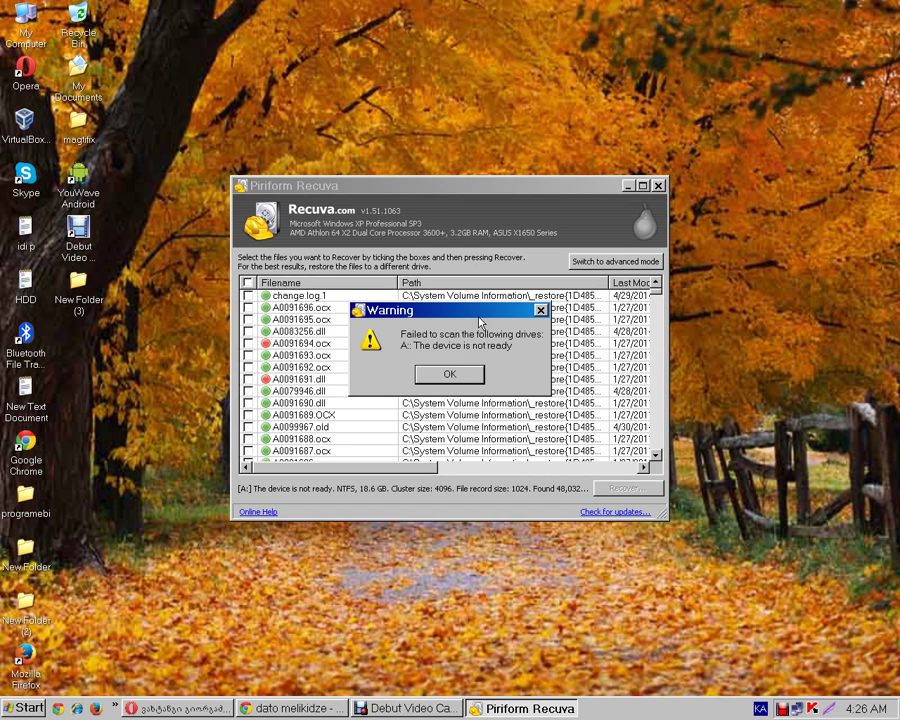
{"action": "left_click", "coordinate": [449, 374]}
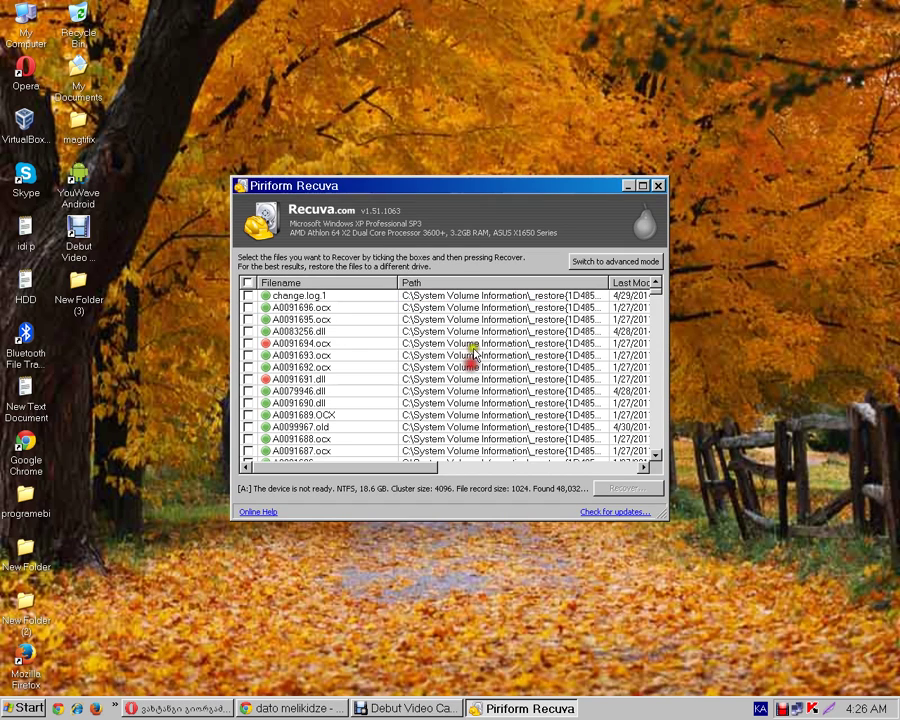
Maximize the scan results window and mark change.log.1 for recovery.
{"action": "left_click_drag", "start_coordinate": [416, 184], "coordinate": [410, 136]}
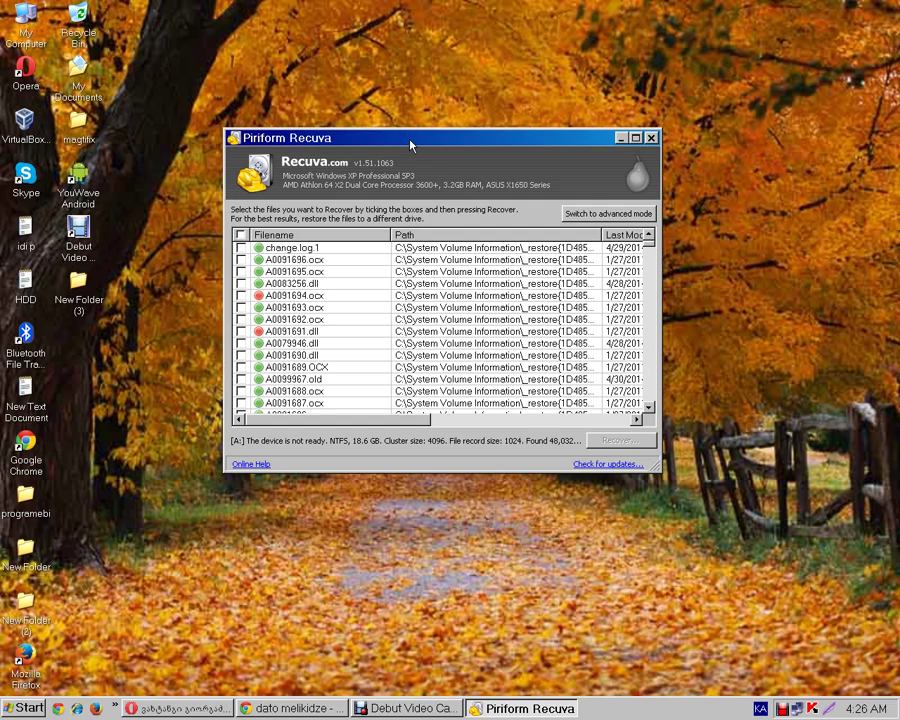
{"action": "left_click", "coordinate": [636, 138]}
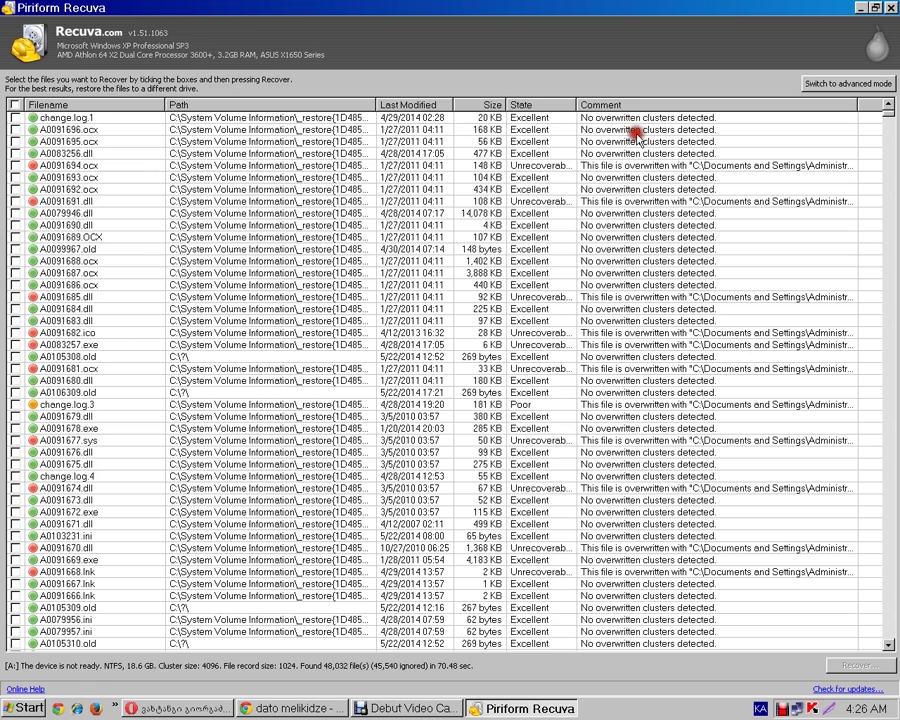
{"action": "left_click", "coordinate": [89, 119]}
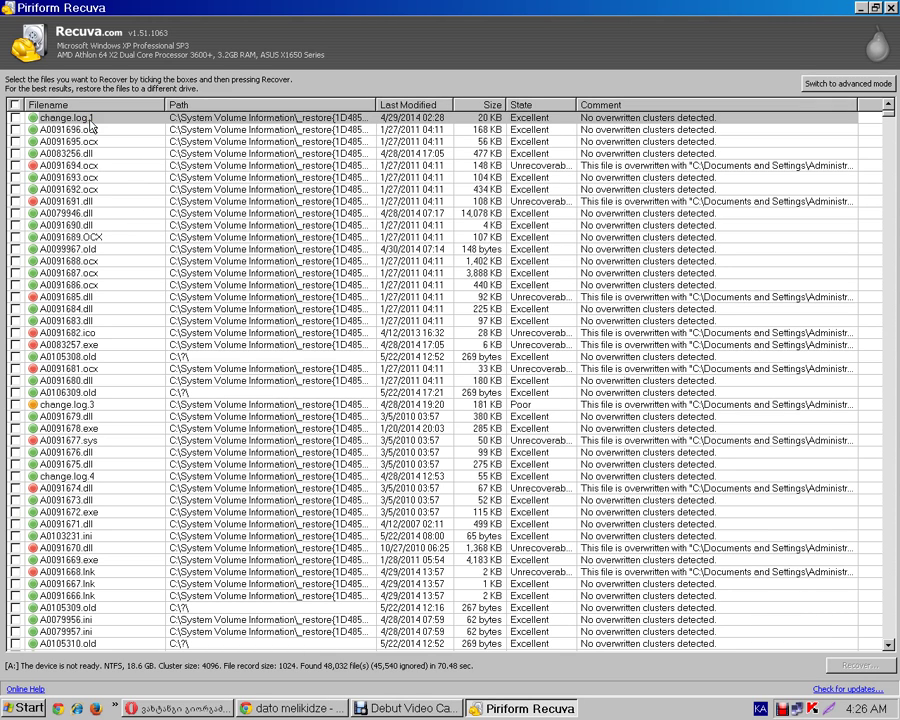
{"action": "double_click", "coordinate": [88, 119]}
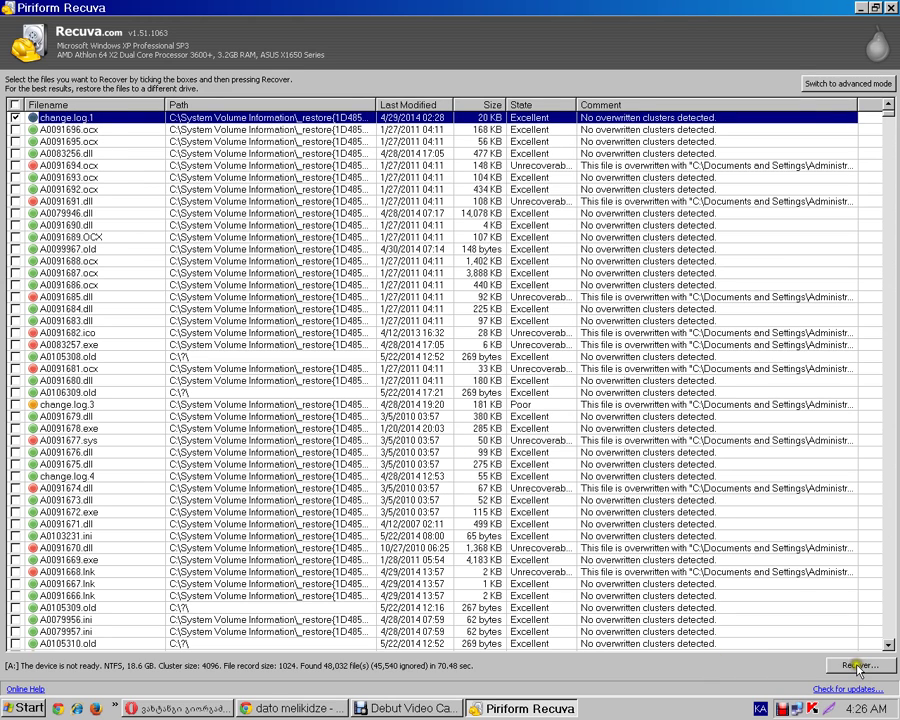
Recover the marked file to the Downloads folder in My Documents, accepting restoration to the same drive, and dismiss the completion summary.
{"action": "left_click", "coordinate": [825, 666]}
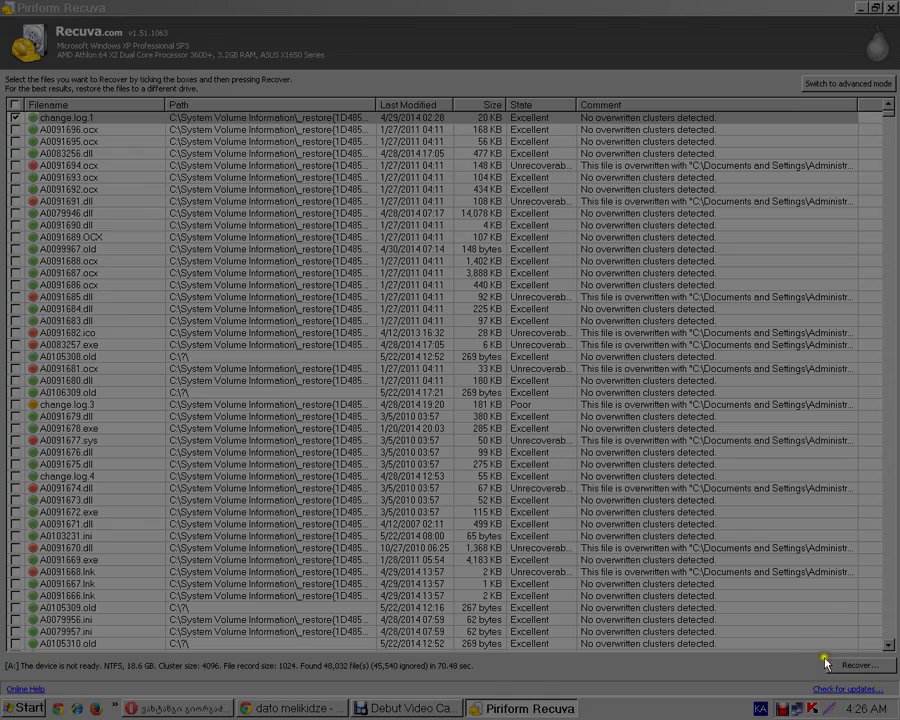
{"action": "left_click_drag", "start_coordinate": [813, 657], "coordinate": [897, 677]}
{"action": "left_click", "coordinate": [888, 688]}
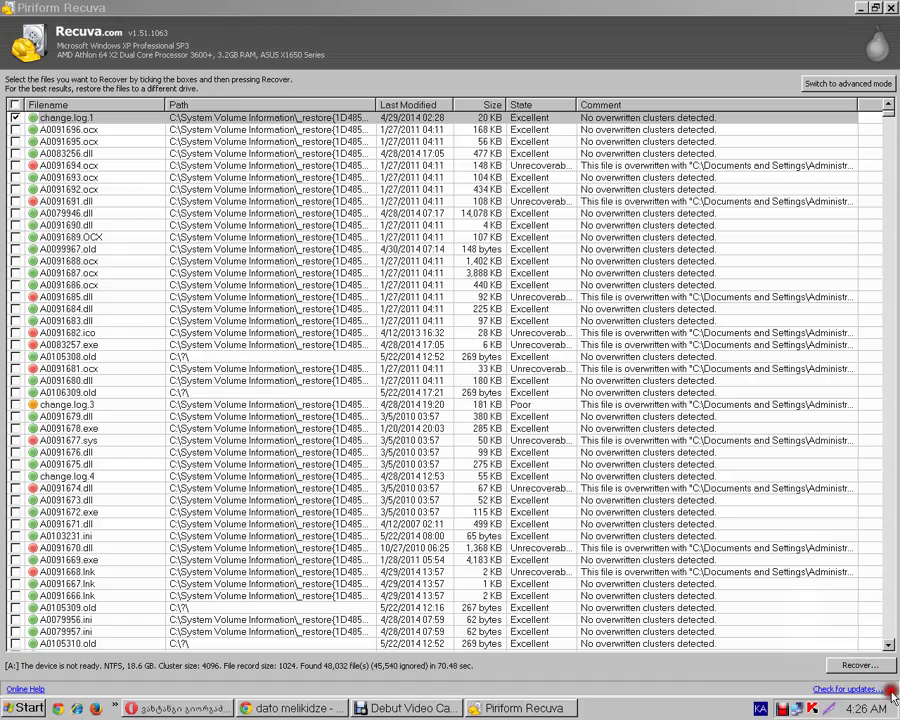
{"action": "left_click", "coordinate": [843, 668]}
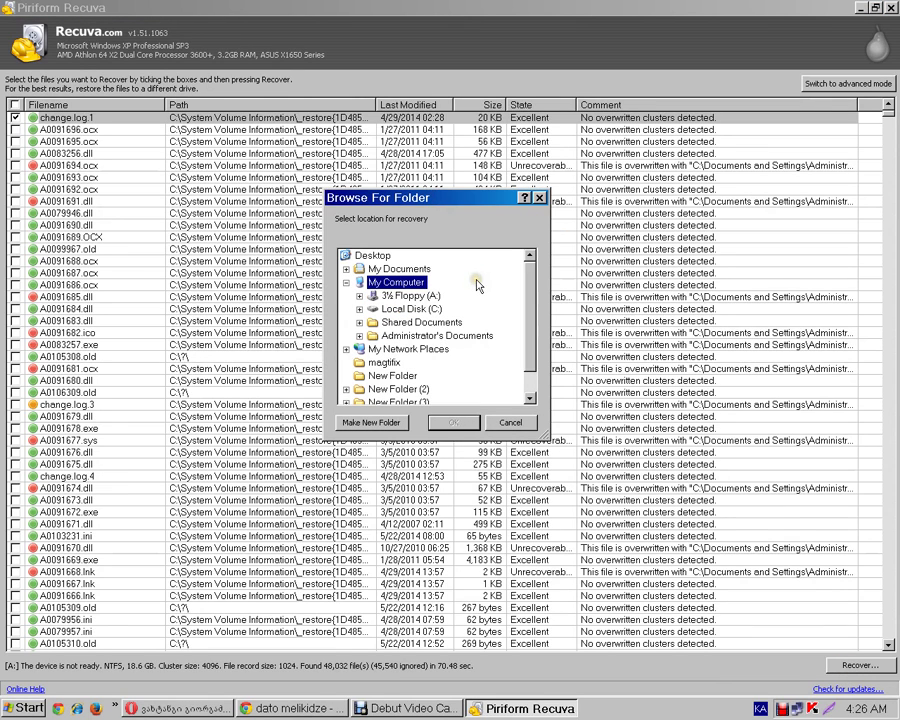
{"action": "left_click", "coordinate": [400, 269]}
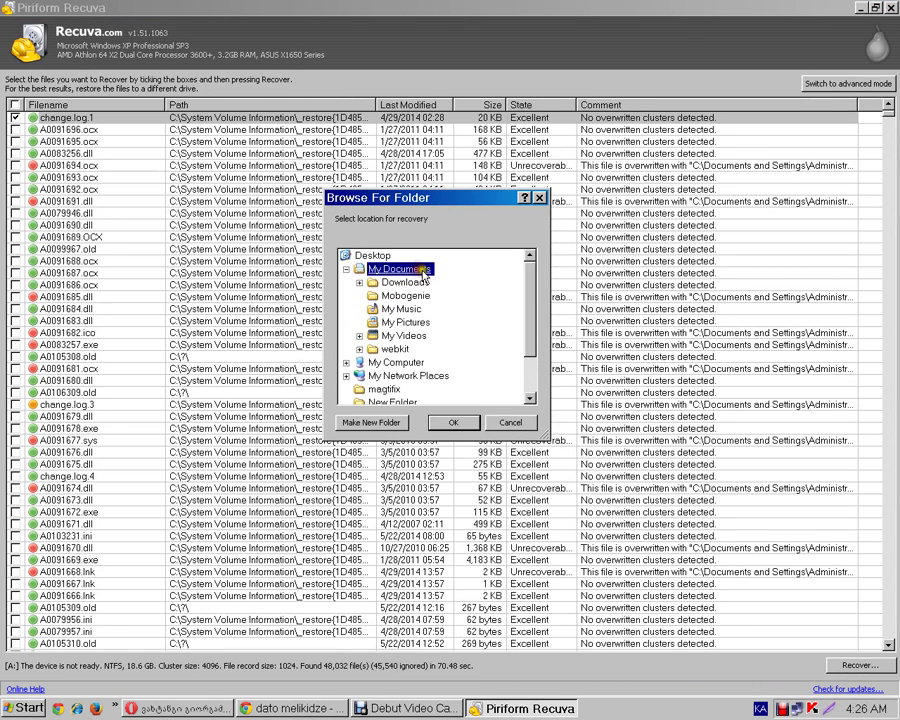
{"action": "left_click", "coordinate": [422, 284]}
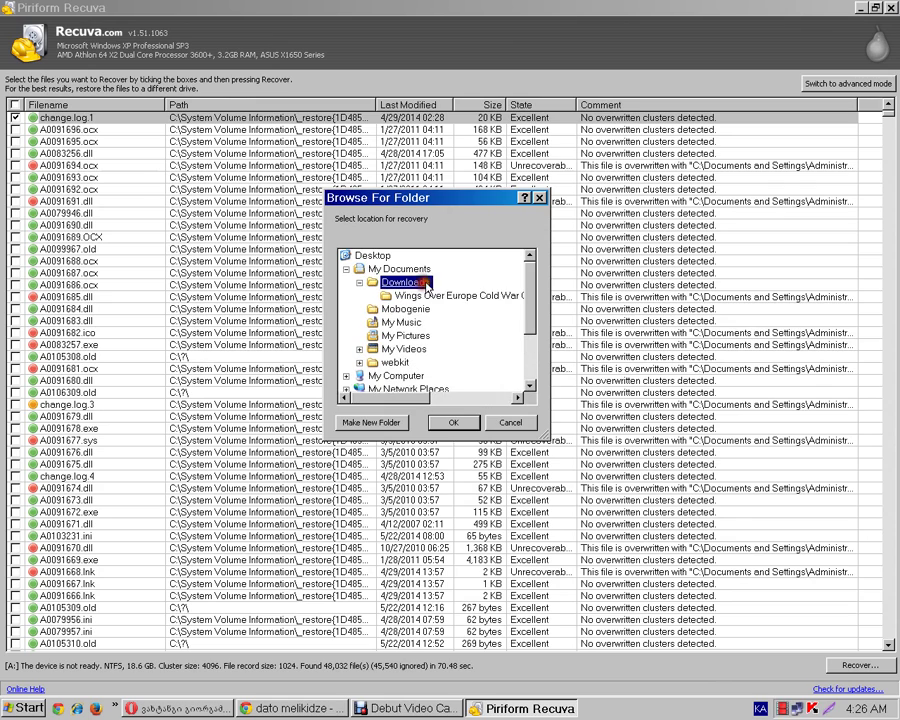
{"action": "left_click", "coordinate": [448, 423]}
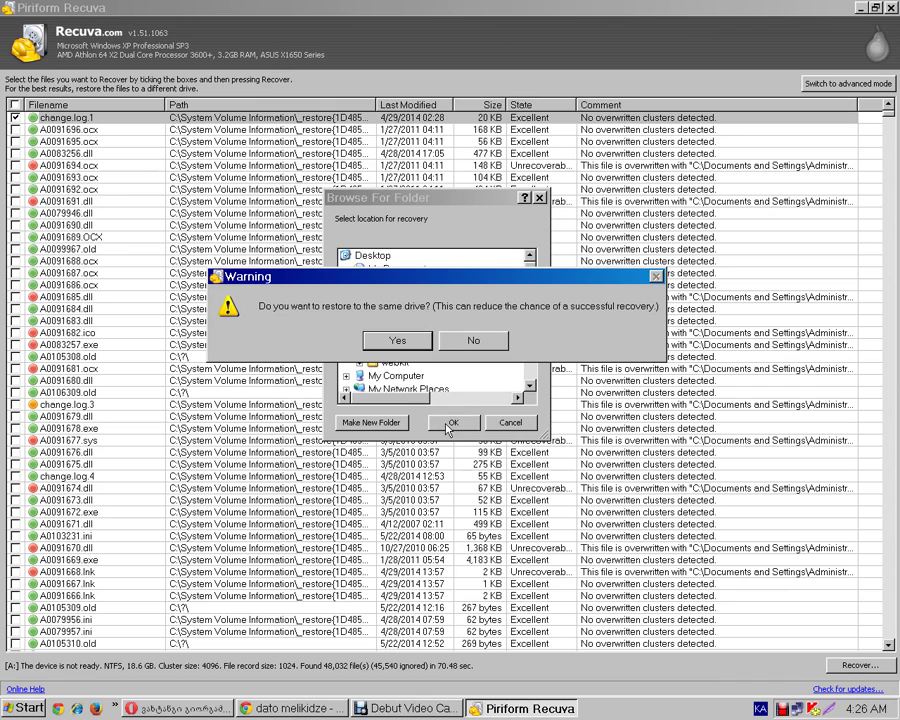
{"action": "left_click", "coordinate": [397, 342]}
{"action": "left_click_drag", "start_coordinate": [442, 297], "coordinate": [417, 233]}
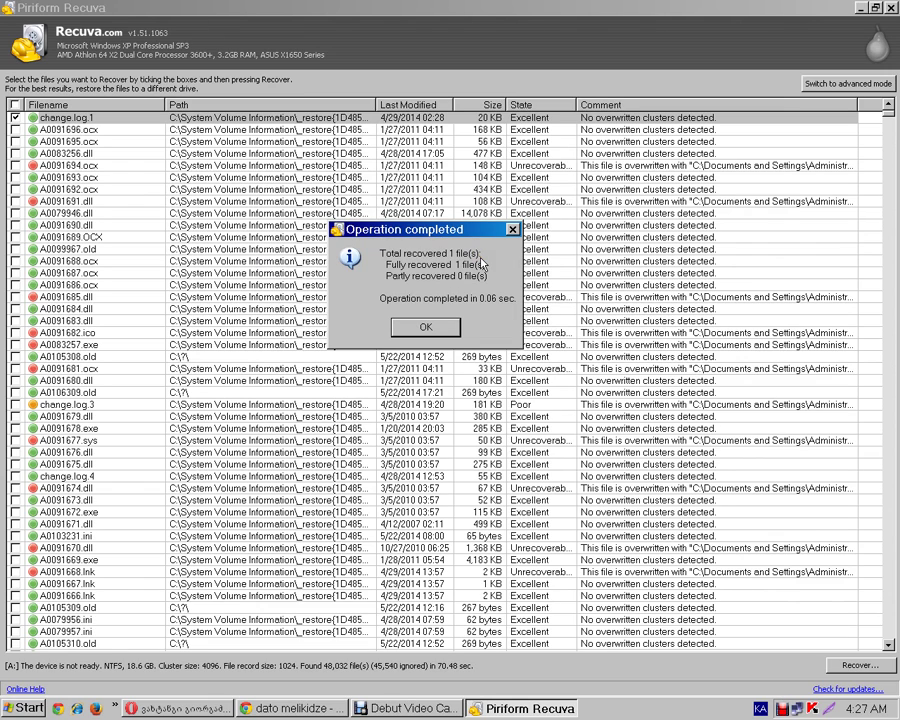
{"action": "left_click", "coordinate": [446, 326]}
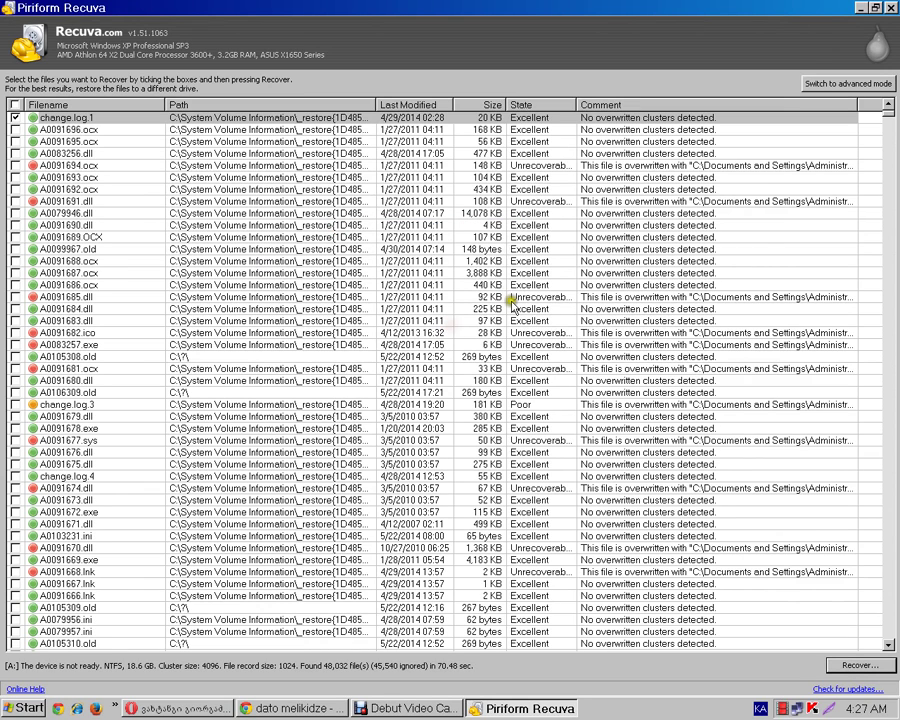
Close Recuva and select the recovered change.log.1 in the Downloads folder of My Documents.
{"action": "left_click", "coordinate": [891, 7]}
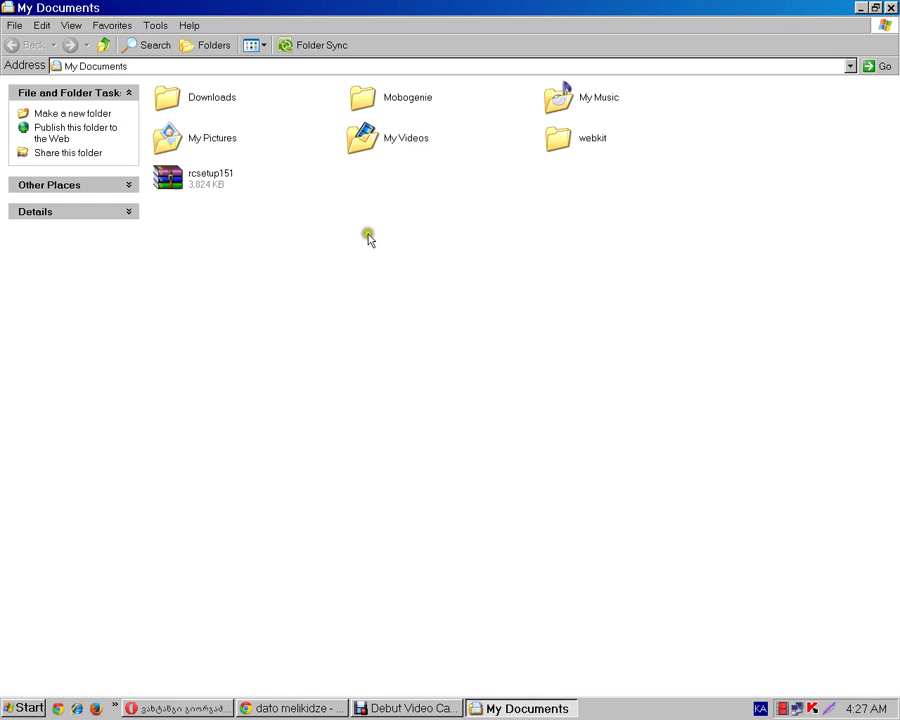
{"action": "double_click", "coordinate": [210, 99]}
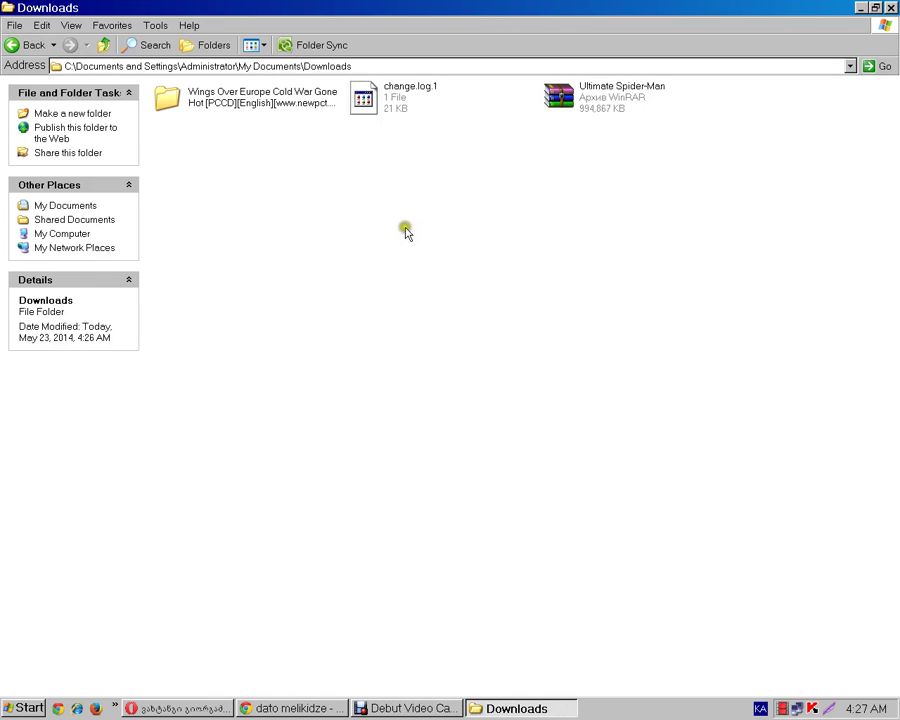
{"action": "left_click", "coordinate": [398, 183]}
{"action": "left_click_drag", "start_coordinate": [398, 183], "coordinate": [400, 105]}
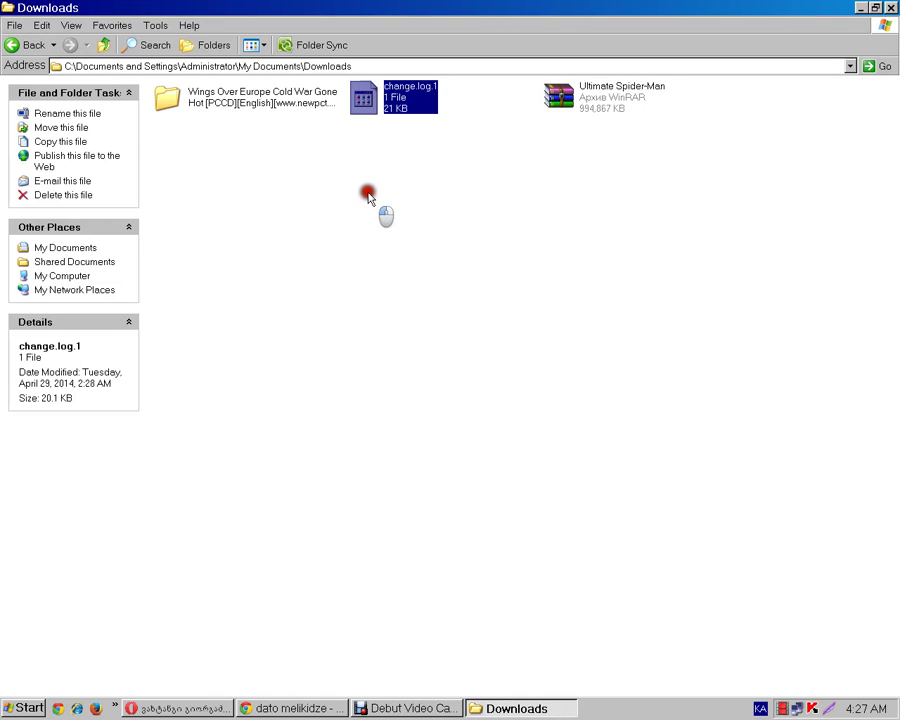
Check the contents of the Wings Over Europe folder, and try to open change.log.1 back in Downloads.
{"action": "double_click", "coordinate": [245, 102]}
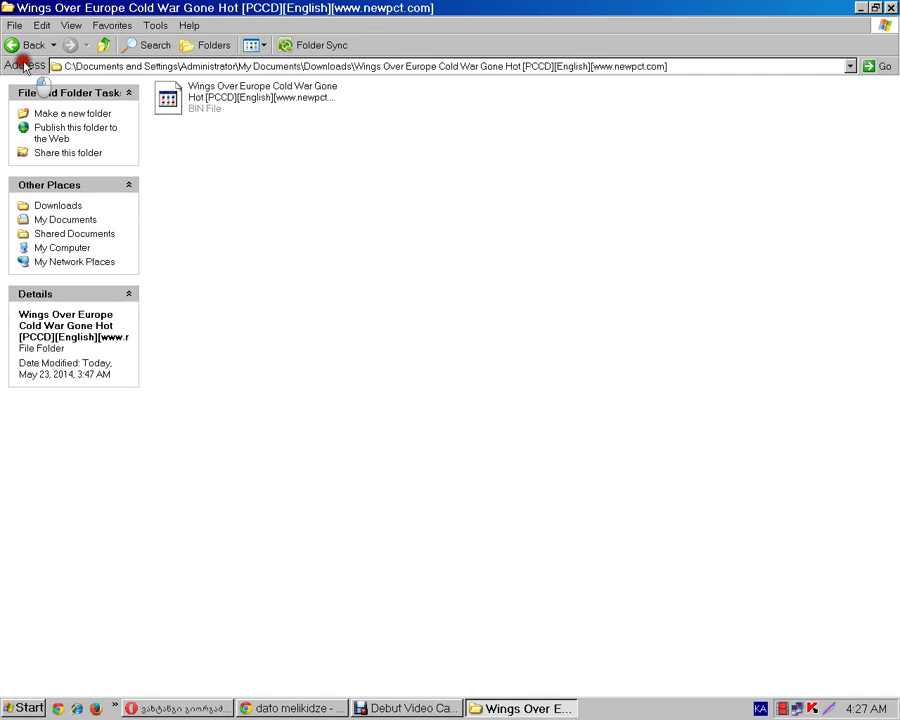
{"action": "left_click", "coordinate": [30, 48]}
{"action": "left_click", "coordinate": [432, 118]}
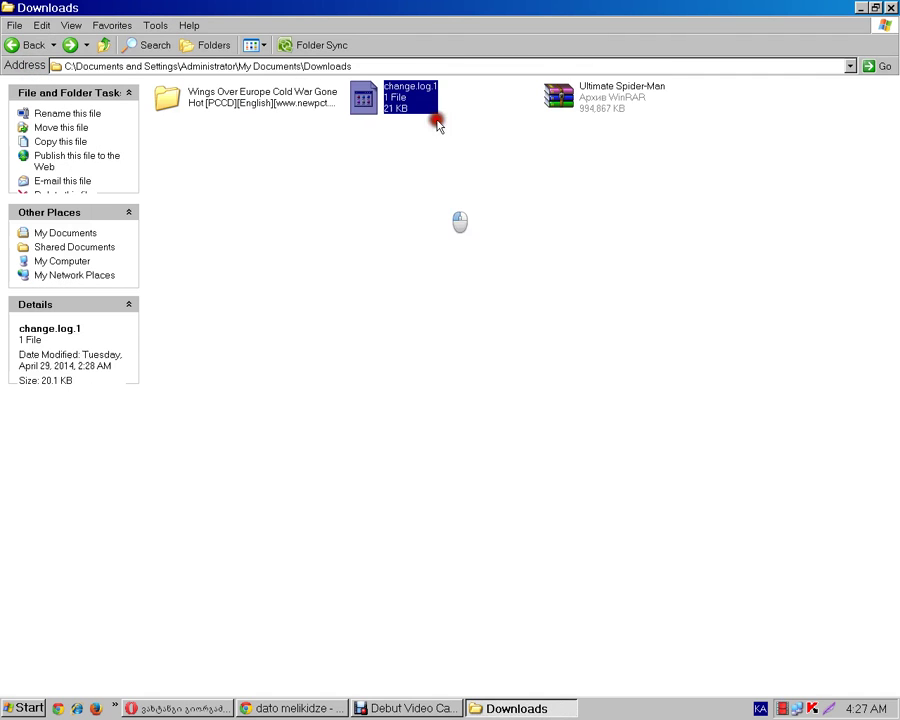
{"action": "key", "text": "Return"}
{"action": "left_click", "coordinate": [544, 360]}
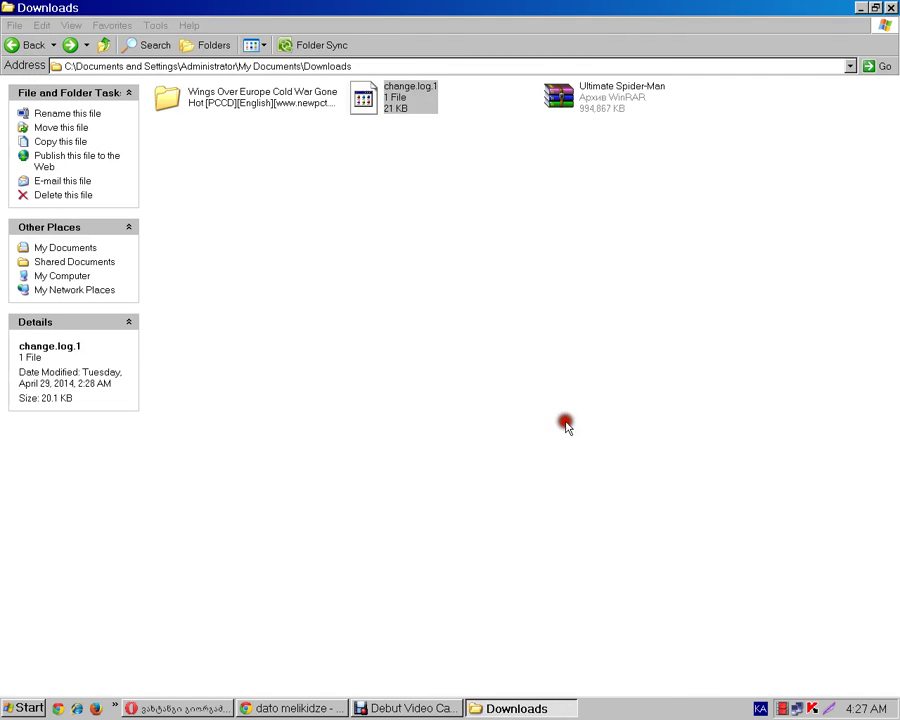
{"action": "left_click", "coordinate": [718, 300]}
Delete all three items from the Downloads folder and close its window.
{"action": "left_click_drag", "start_coordinate": [766, 303], "coordinate": [112, 94]}
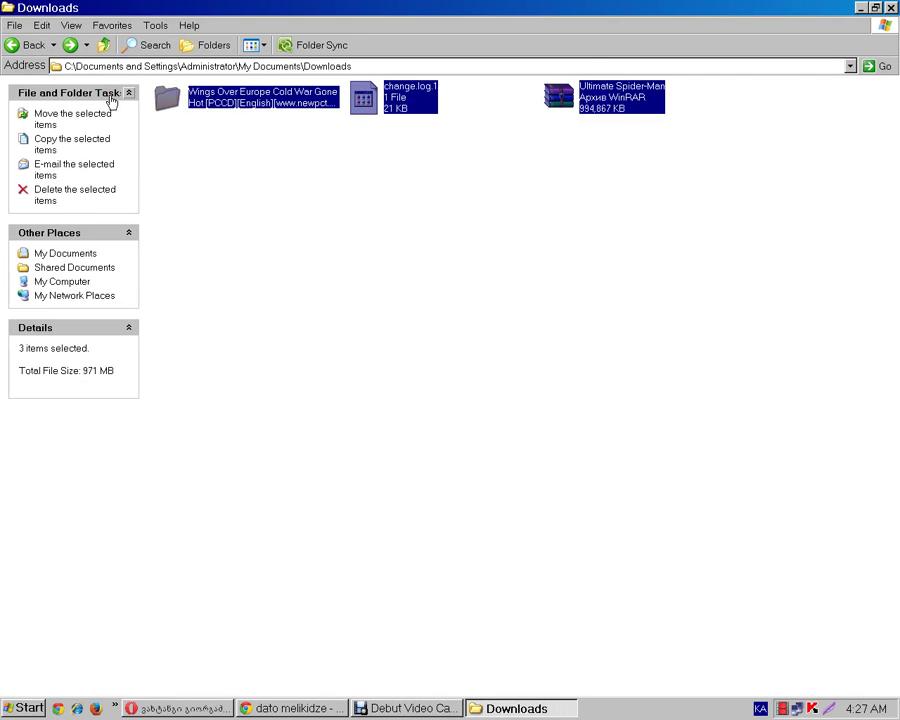
{"action": "key", "text": "Delete"}
{"action": "key", "text": "Return"}
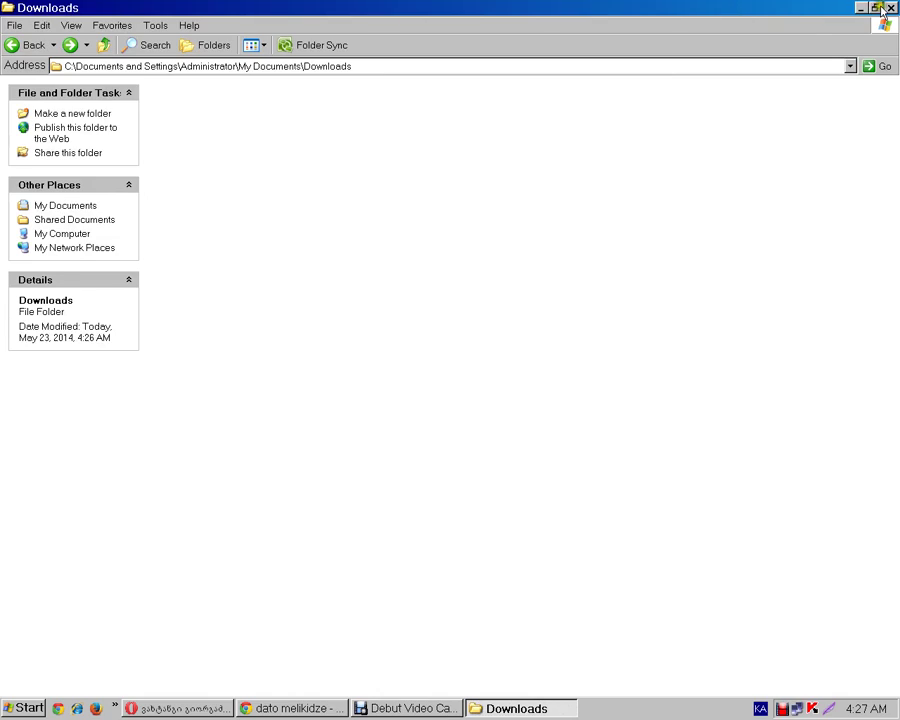
{"action": "key", "text": "alt+F4"}
{"action": "left_click", "coordinate": [405, 708]}
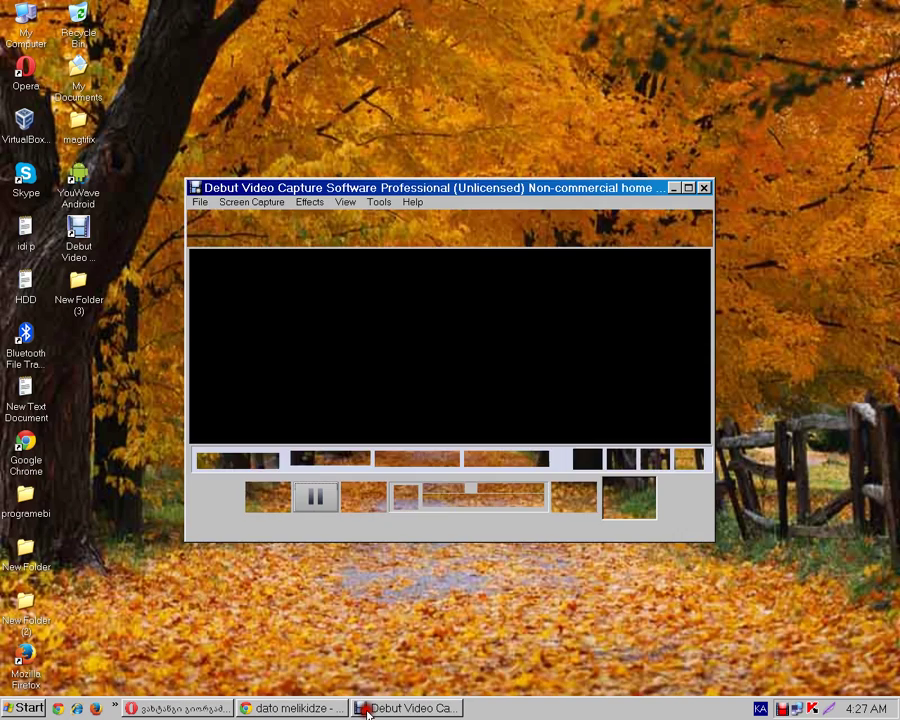